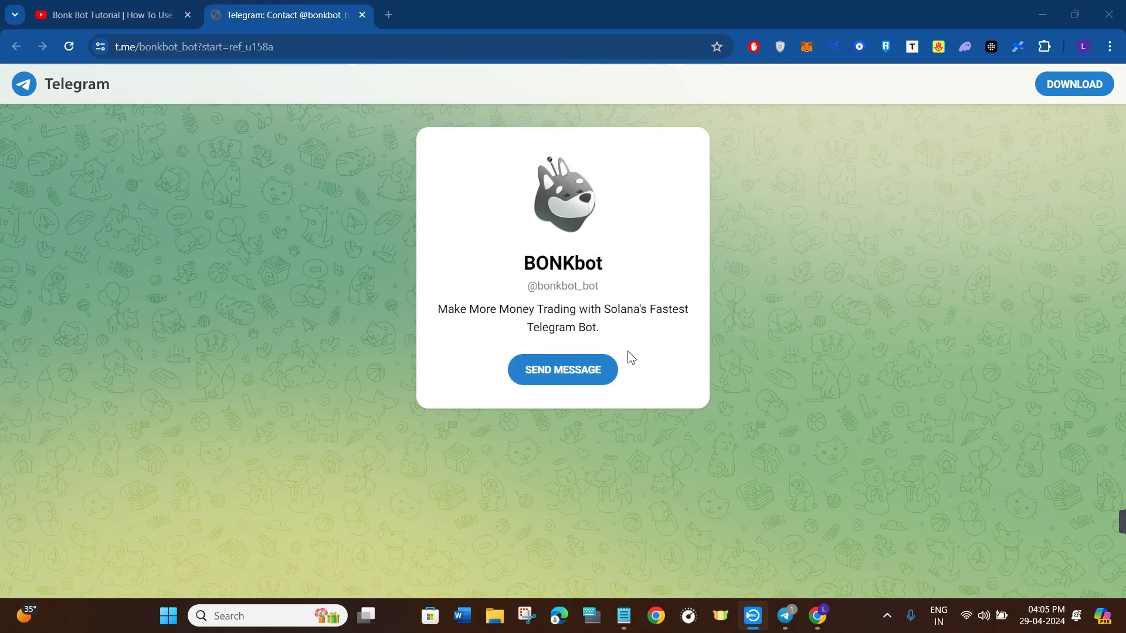
# - Open the BONKbot chat in Telegram Desktop, start the bot, and heart-react to its welcome message
pyautogui.click(525, 381)
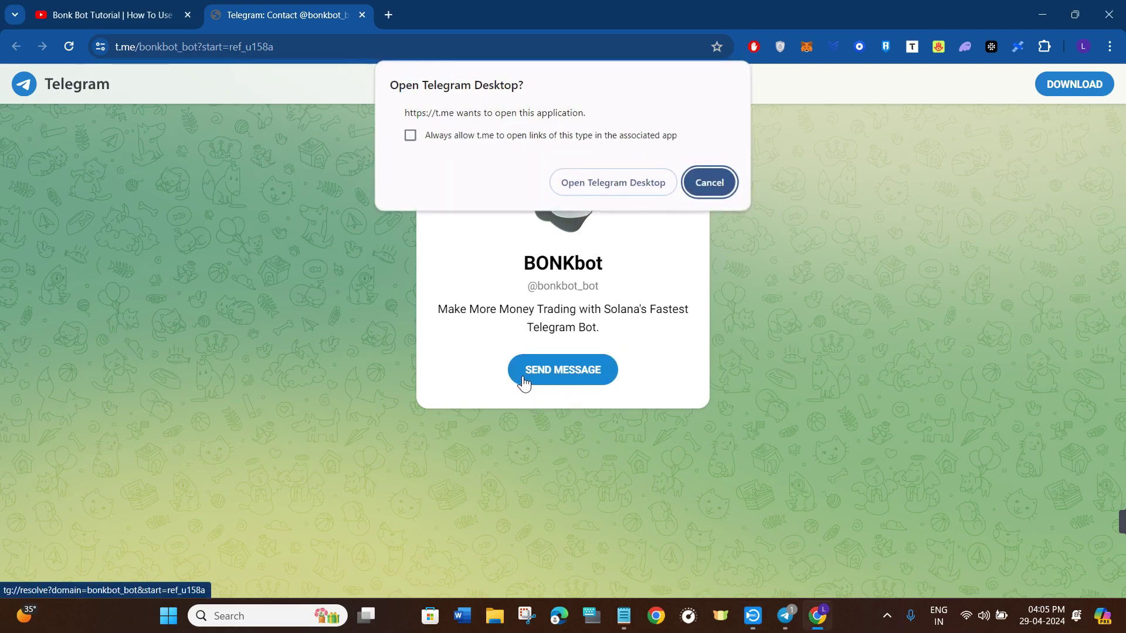
pyautogui.click(604, 191)
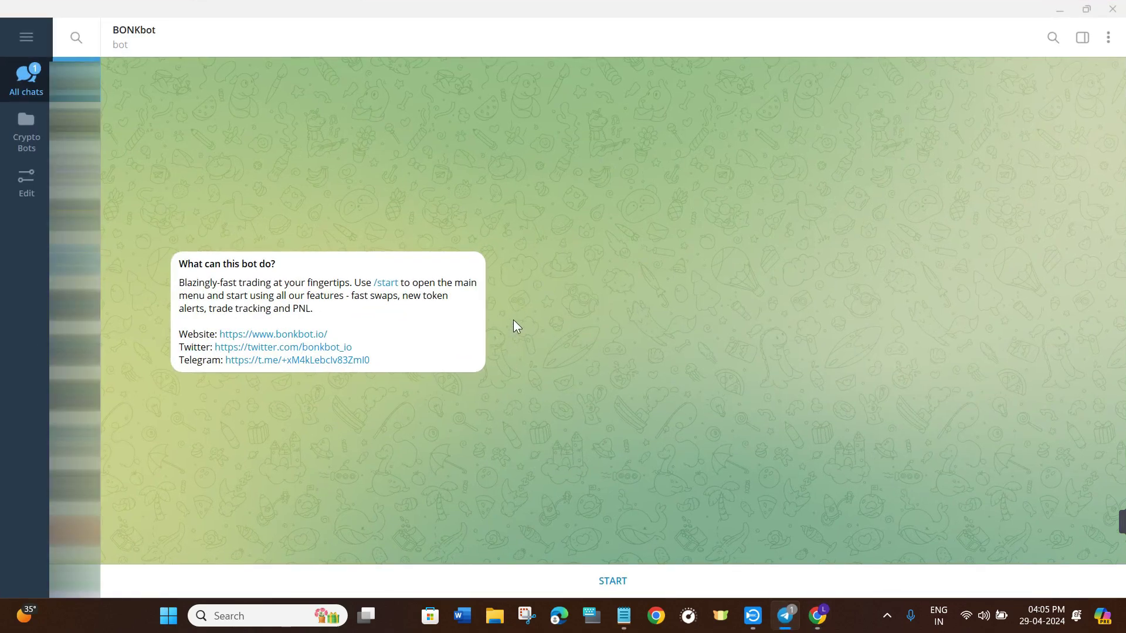
pyautogui.click(611, 580)
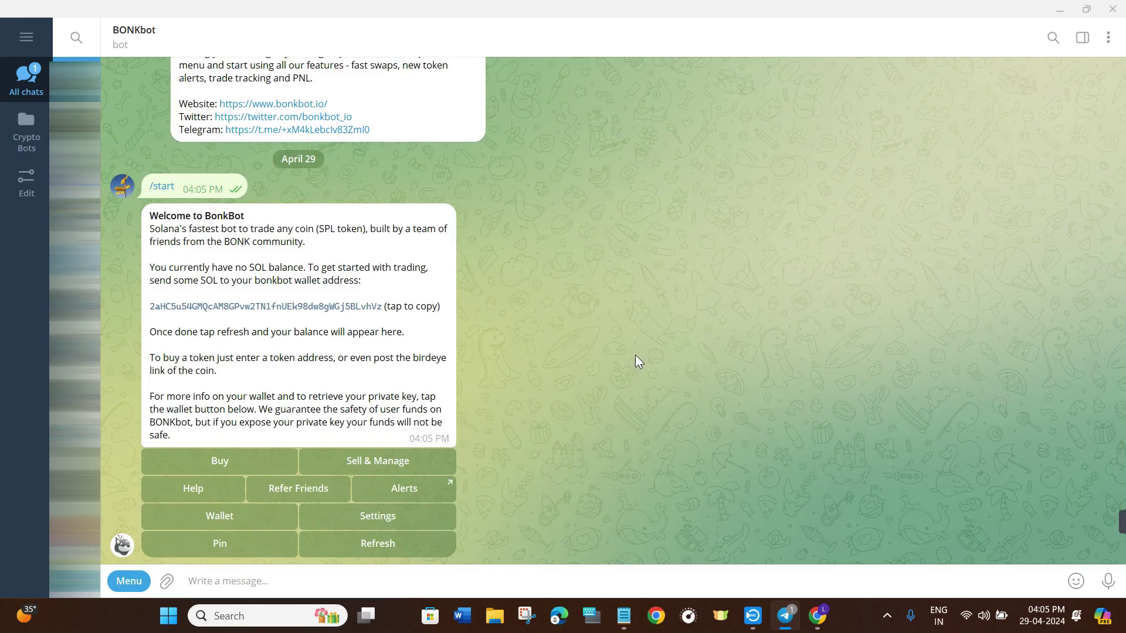
pyautogui.doubleClick(297, 305)
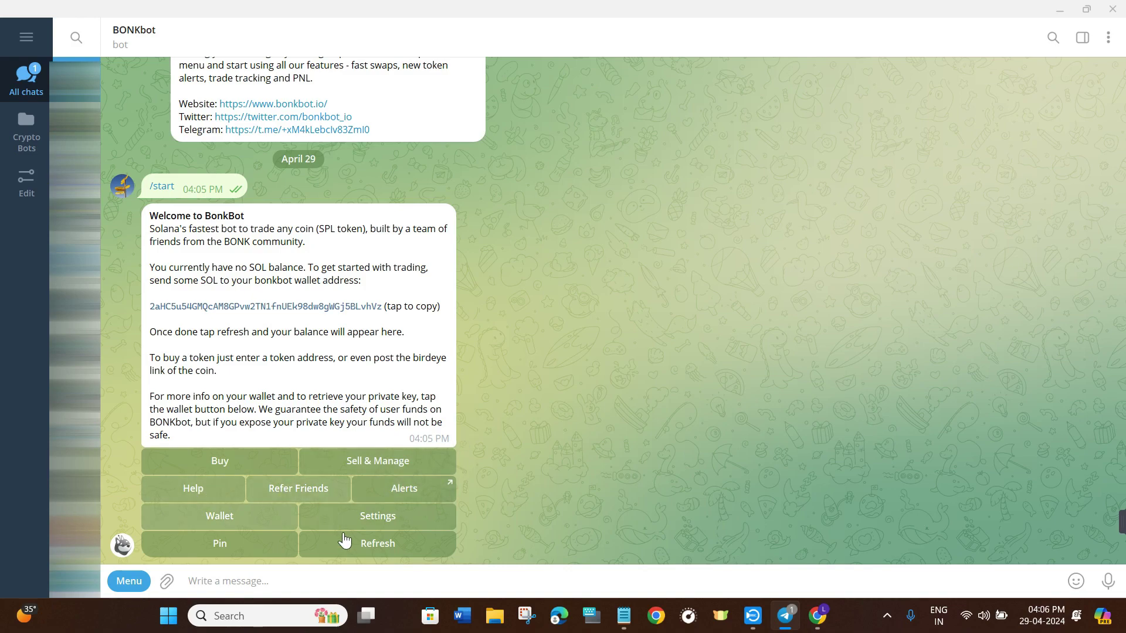
# - Heart-react to the welcome message and open BONKbot's Settings menu from its buttons
pyautogui.doubleClick(388, 505)
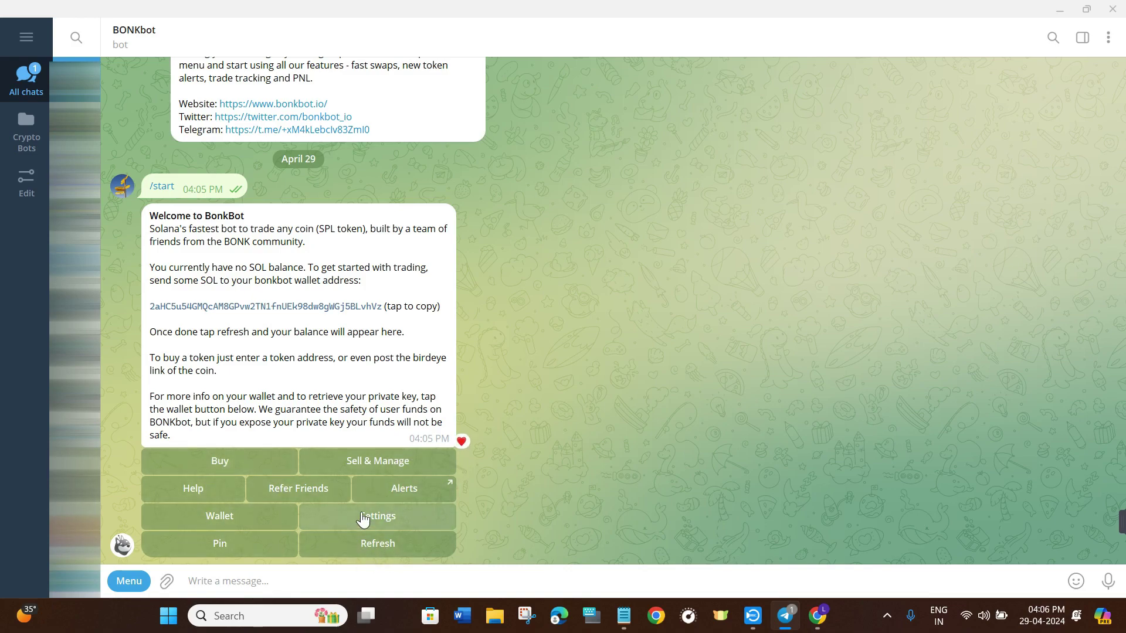
pyautogui.click(410, 516)
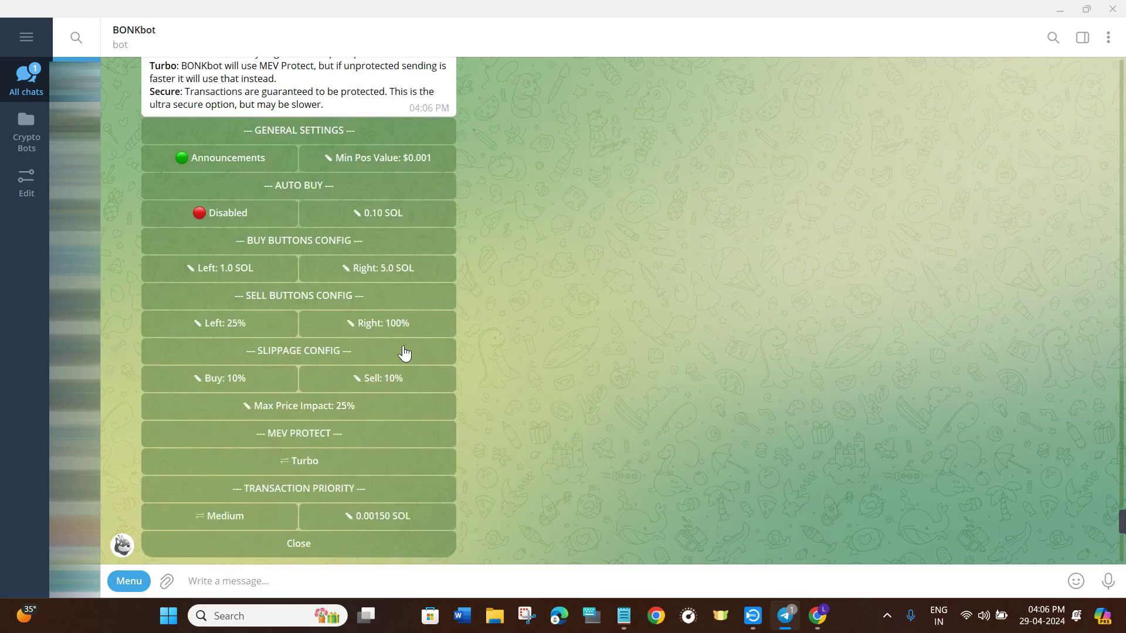
pyautogui.scroll(2, 314, 340)
pyautogui.scroll(3, 344, 450)
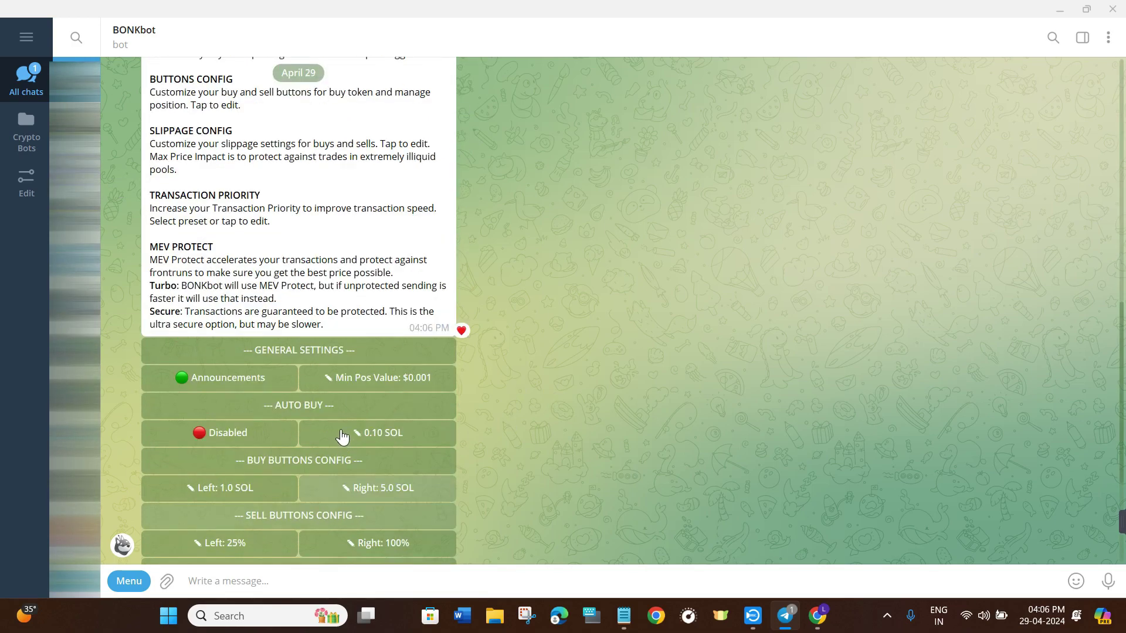
pyautogui.scroll(3, 340, 423)
pyautogui.scroll(-6, 339, 423)
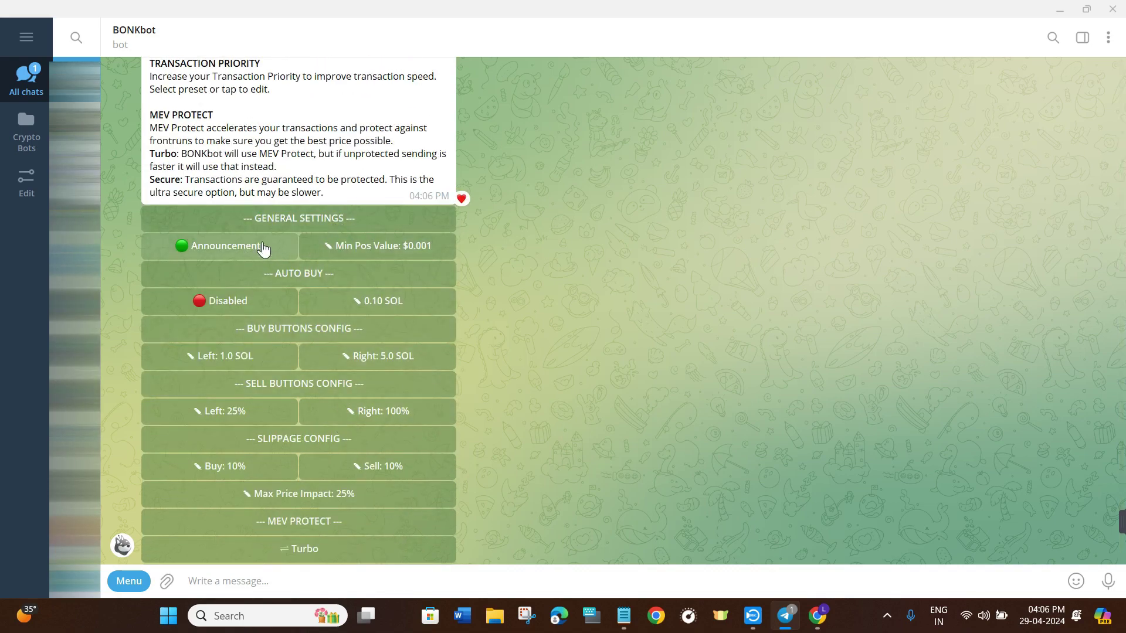
# - Toggle BONKbot's Announcements setting until it is off with a red dot
pyautogui.click(186, 255)
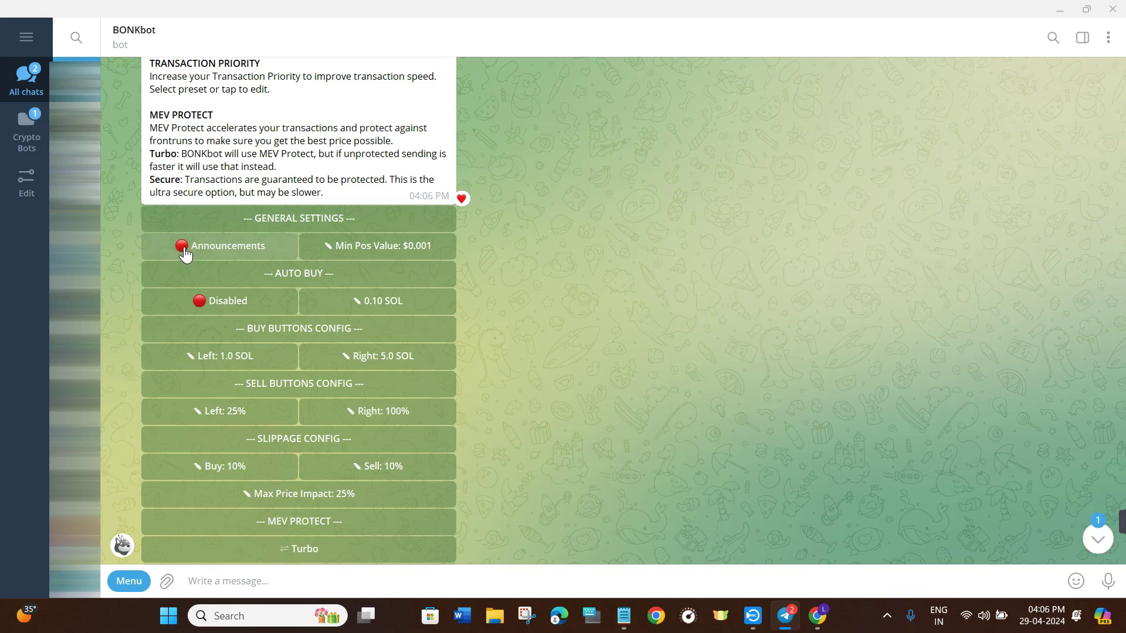
pyautogui.click(184, 252)
pyautogui.click(186, 251)
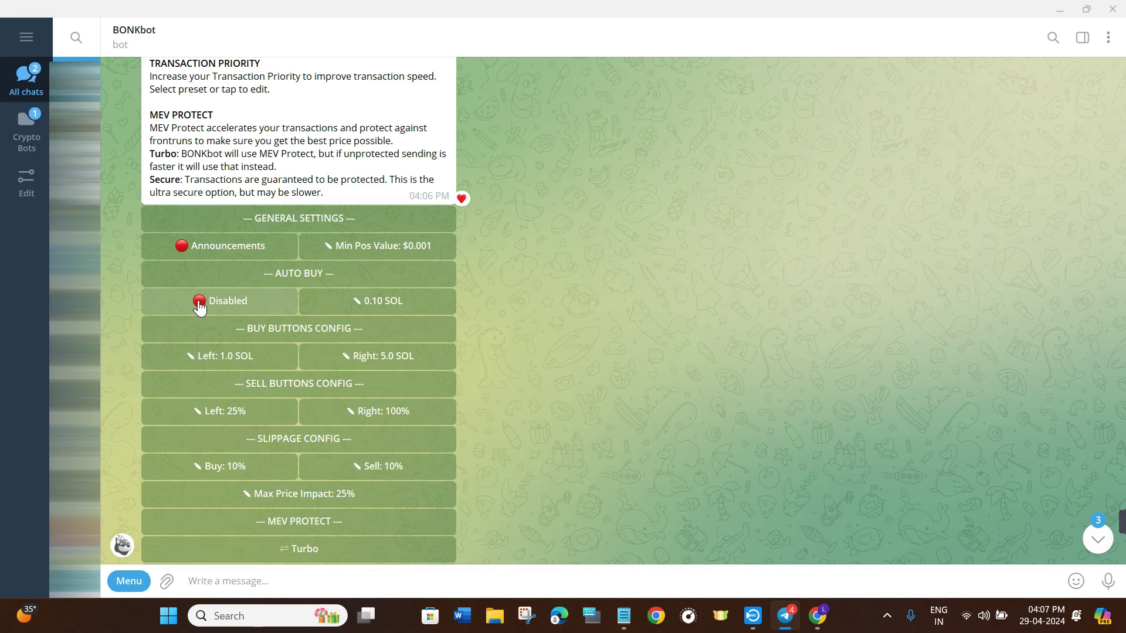
# - Heart-react to the settings message and switch Auto Buy from Disabled to Enabled
pyautogui.doubleClick(522, 296)
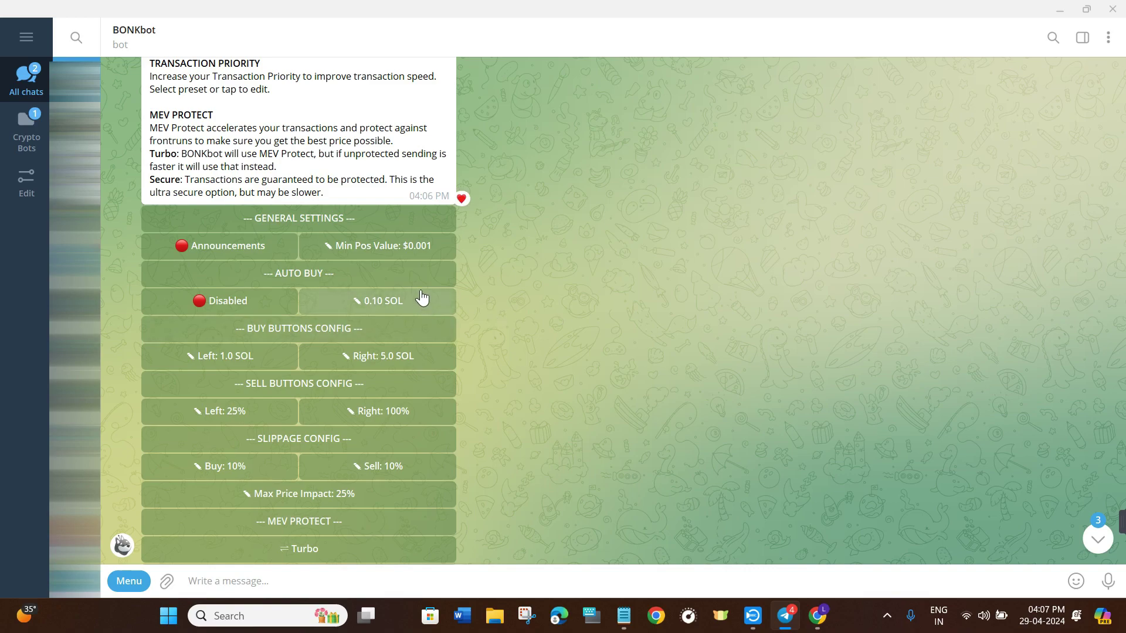
pyautogui.click(210, 303)
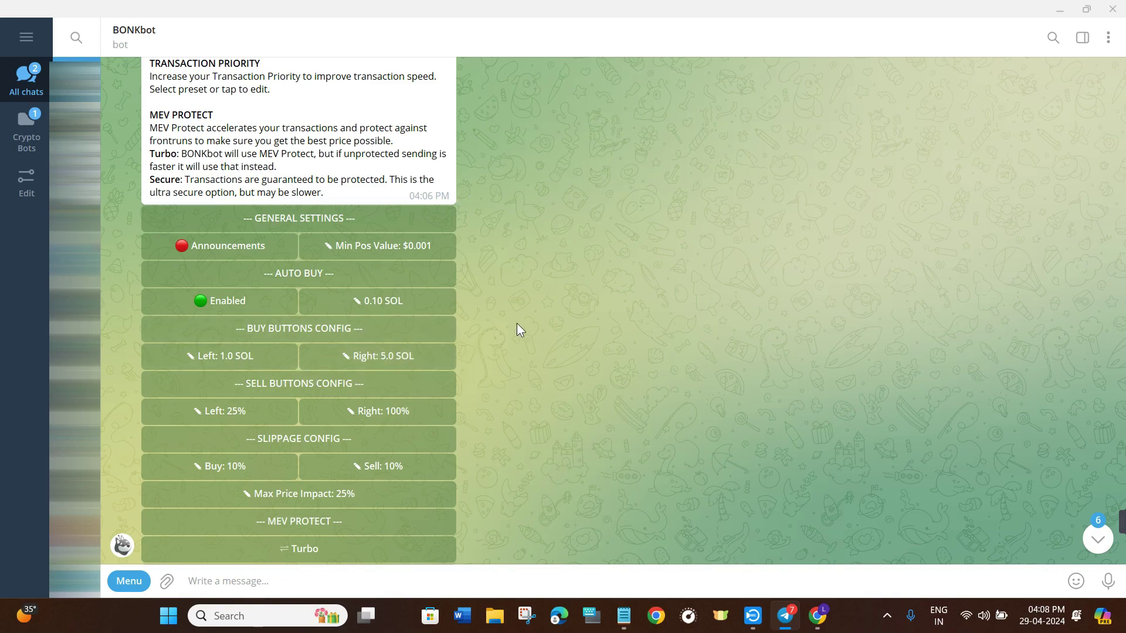
# - Change the left buy button from 1.0 SOL to 0.1 SOL by replying 0.1
pyautogui.click(240, 358)
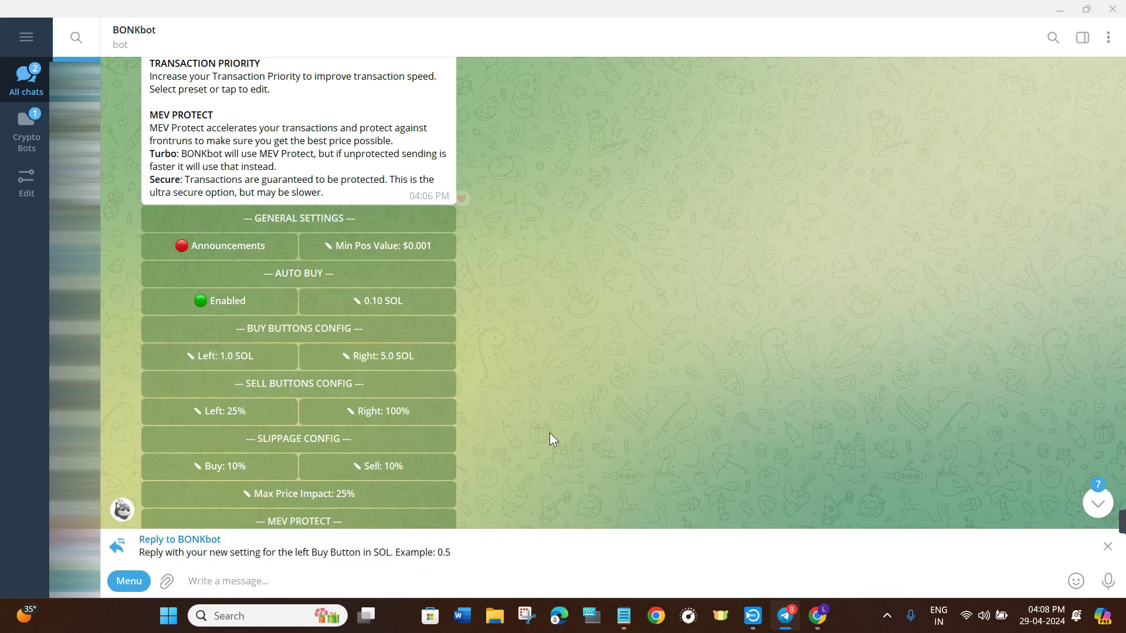
pyautogui.click(233, 581)
pyautogui.write('0.1')
pyautogui.press('Return')
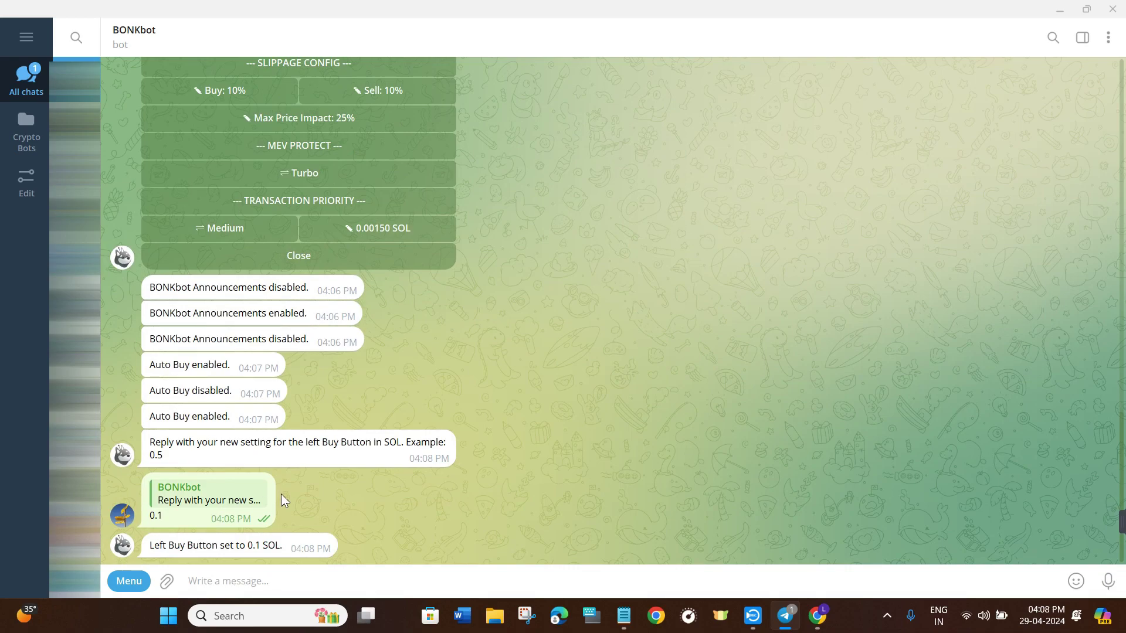
pyautogui.scroll(1, 258, 385)
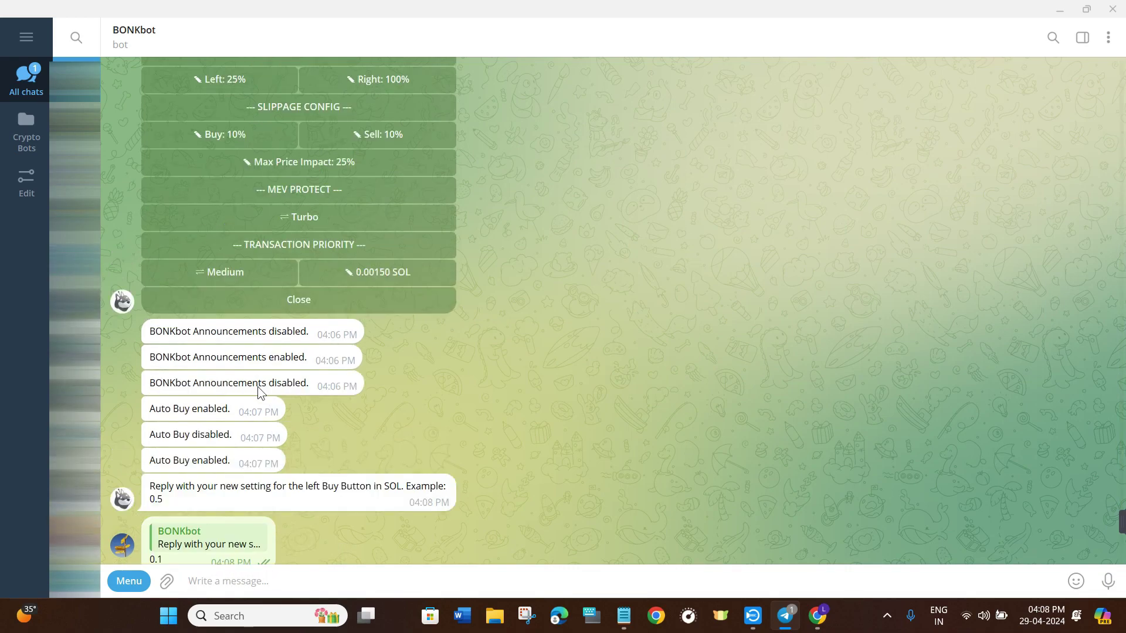
pyautogui.scroll(3, 258, 386)
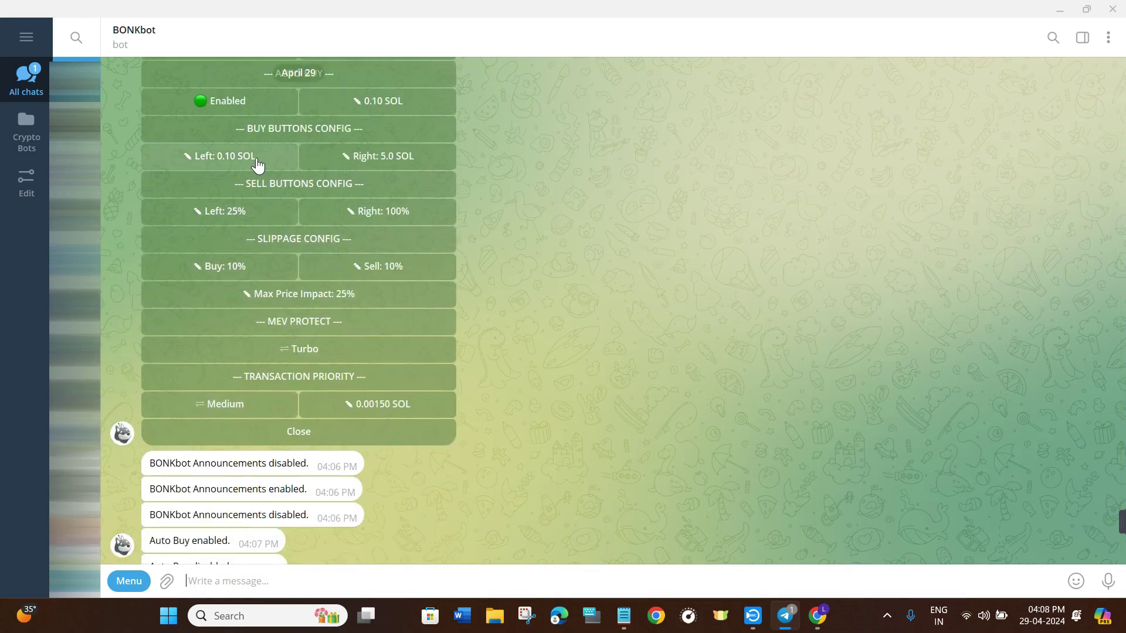
pyautogui.scroll(2, 366, 265)
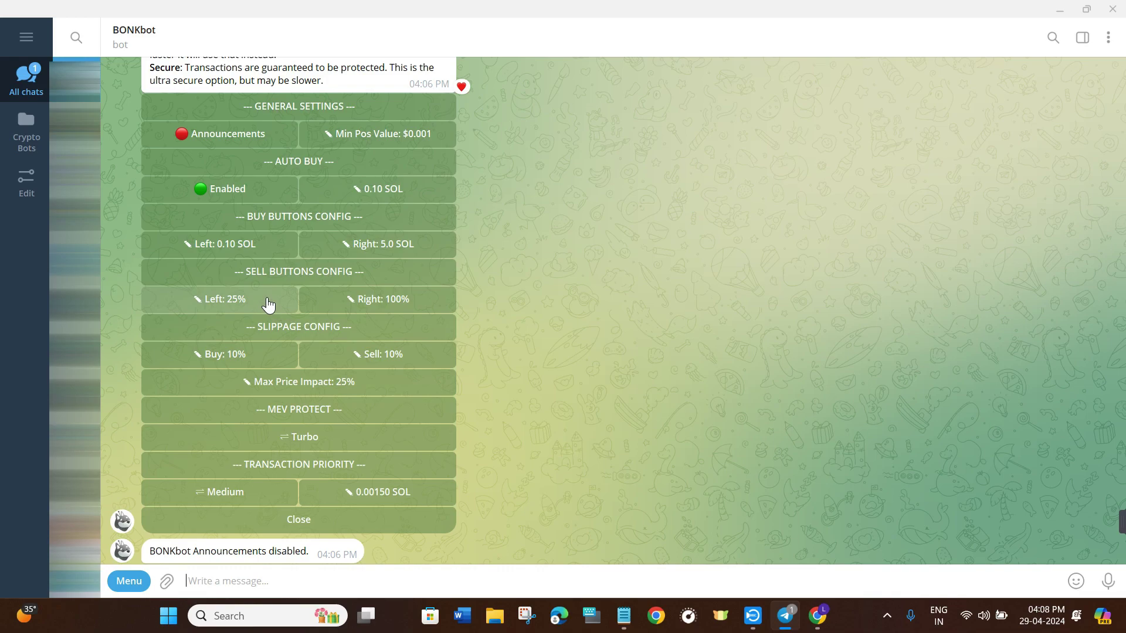
# - Try changing the left sell button from 25% by replying '10%'
pyautogui.click(243, 308)
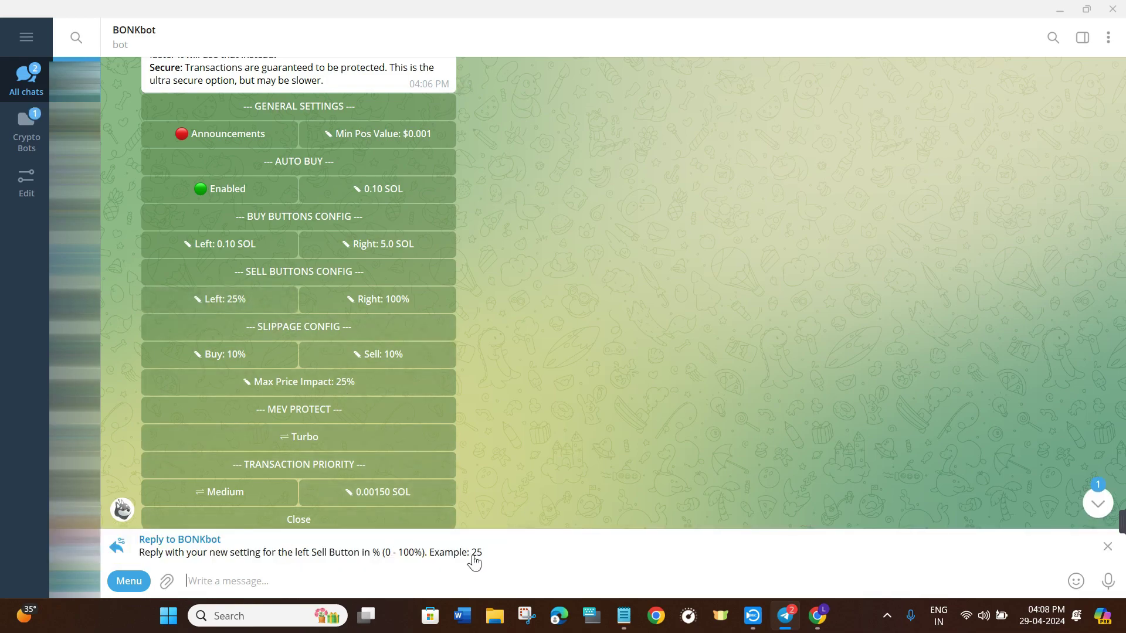
pyautogui.write('10%')
pyautogui.press('Return')
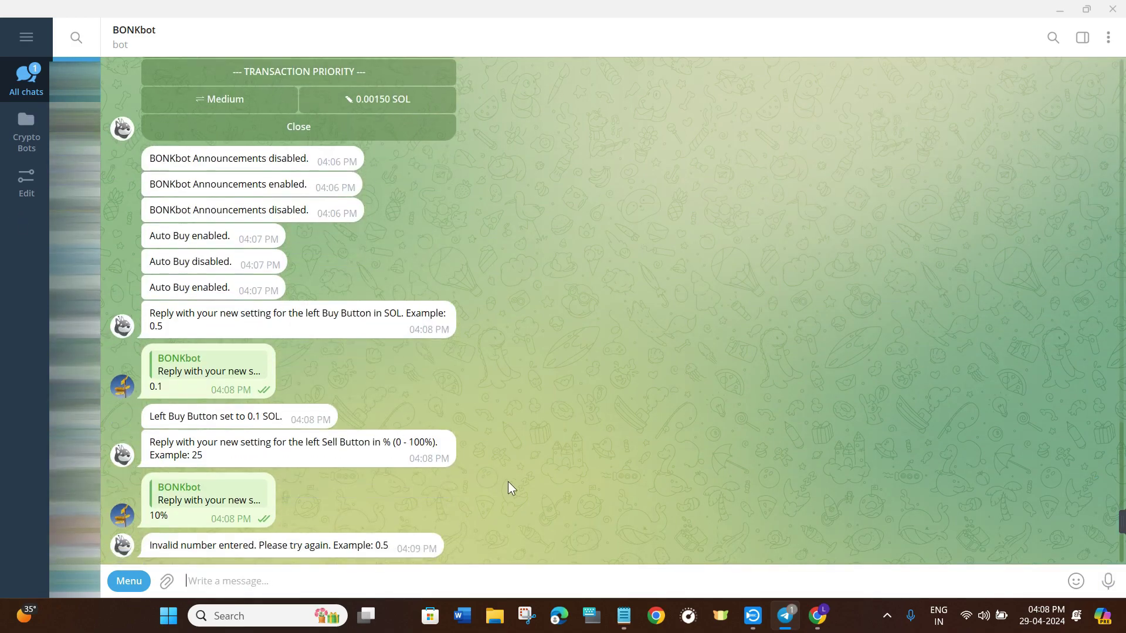
pyautogui.scroll(6, 283, 284)
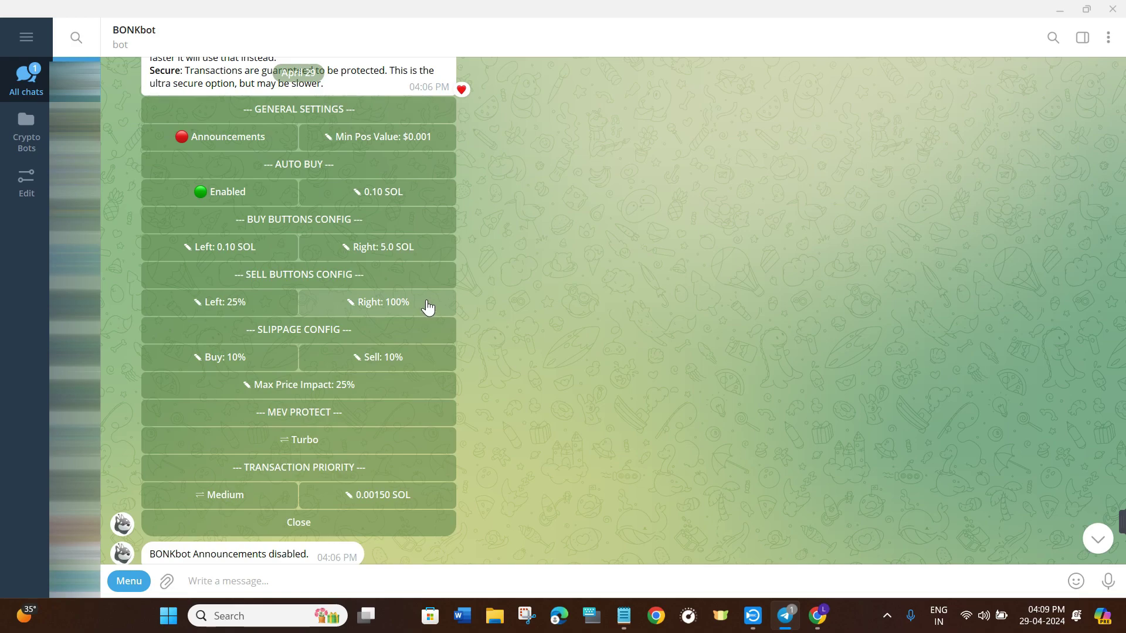
# - Retry the left sell button change, replying 10 so it becomes 10%
pyautogui.click(253, 303)
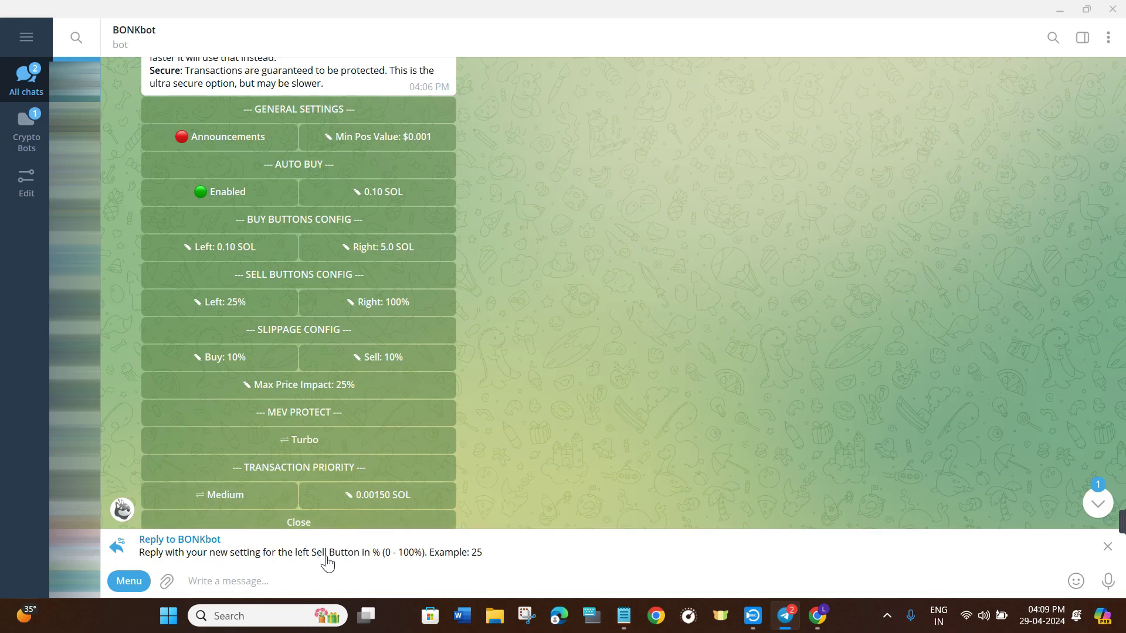
pyautogui.write('10')
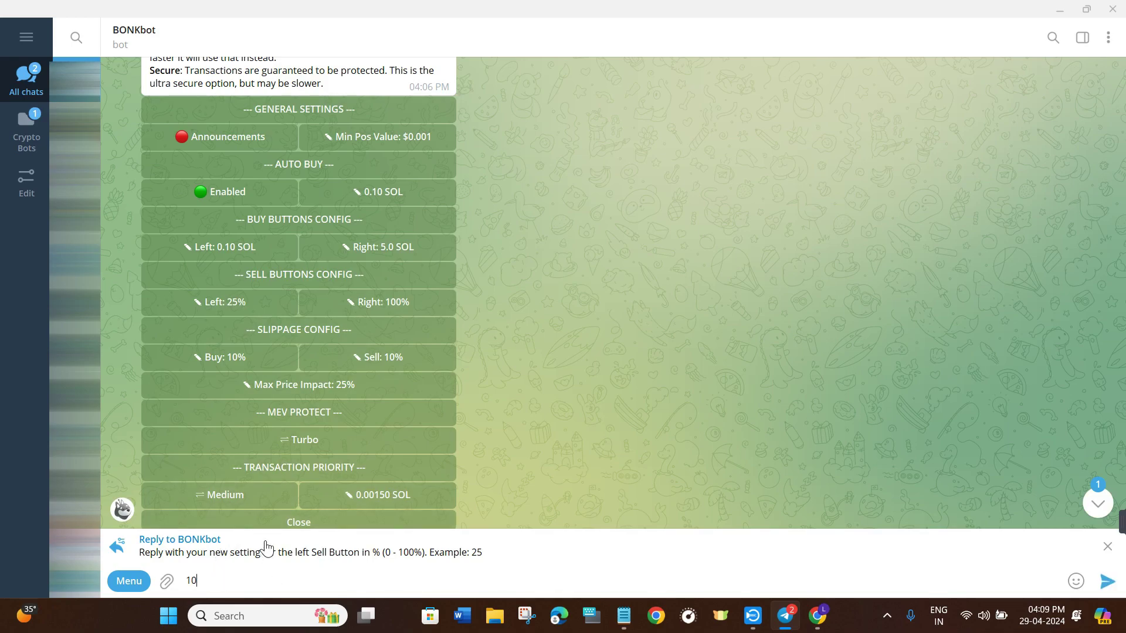
pyautogui.press('Return')
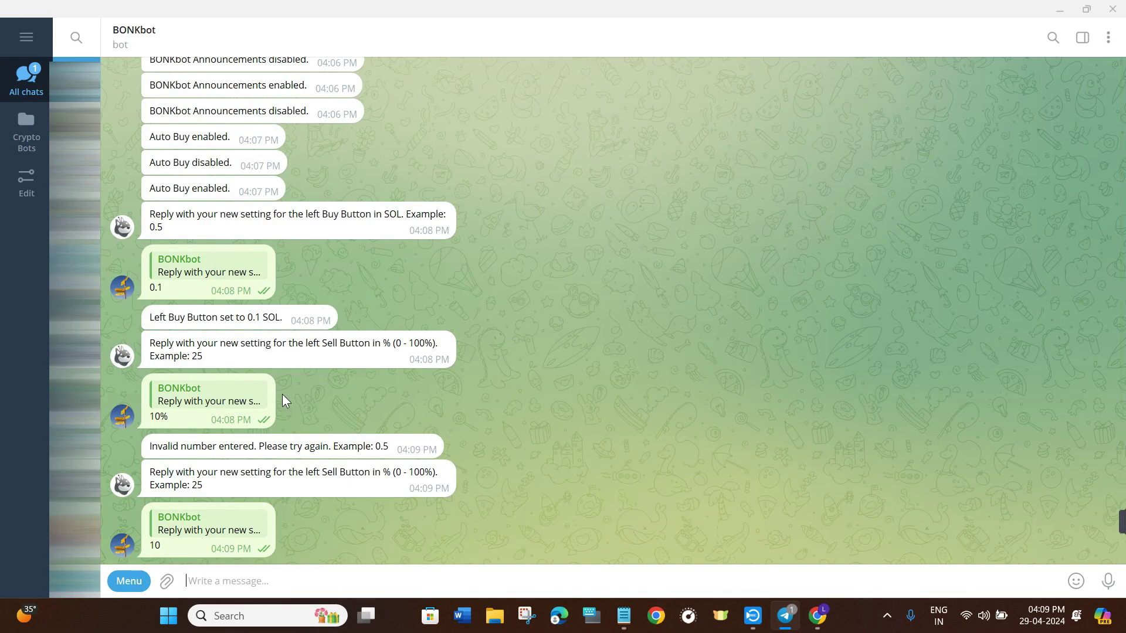
pyautogui.scroll(5, 283, 394)
pyautogui.scroll(3, 283, 394)
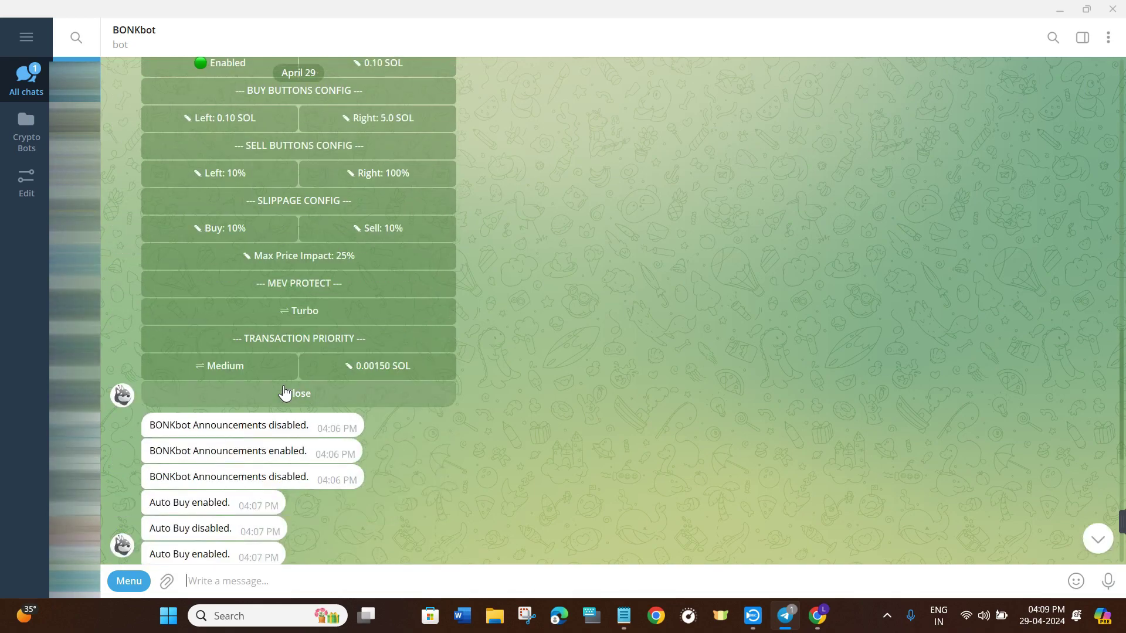